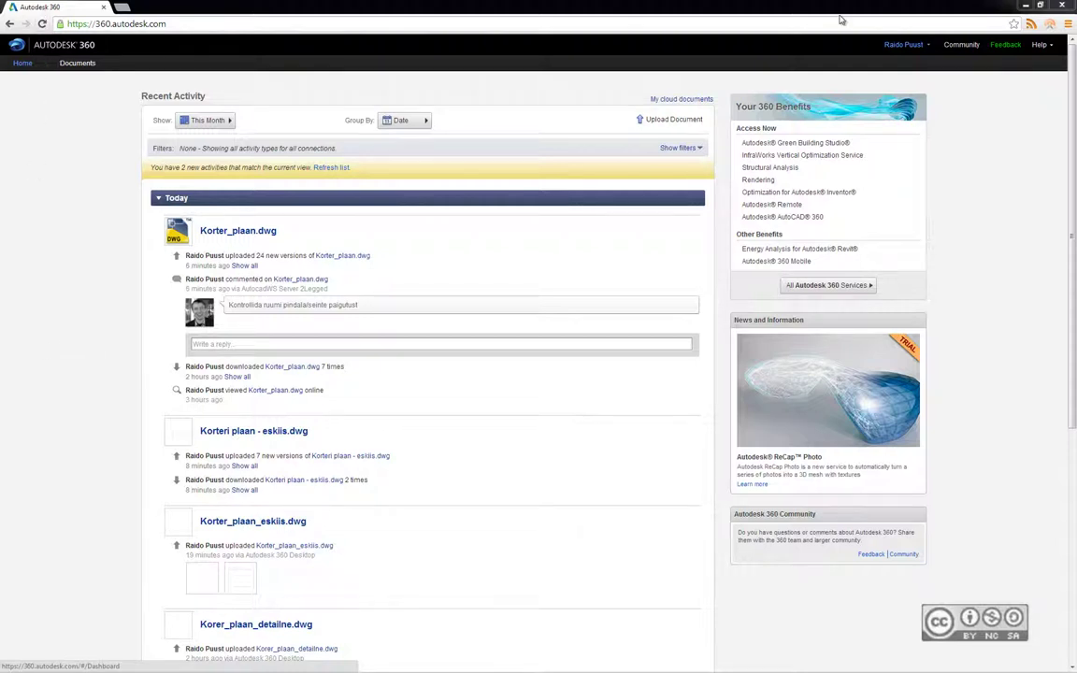
Minimize the Autodesk 360 browser to show the Notepad cloud_script.txt lesson outline
click(1026, 5)
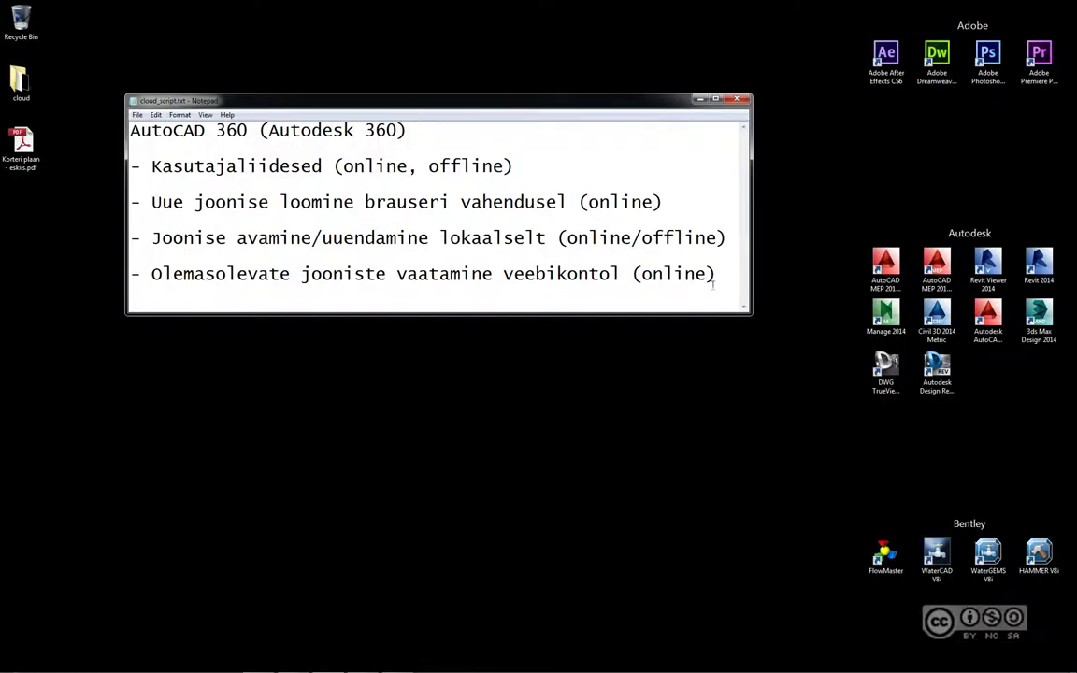
Open Korter_plaan.dwg from Autodesk 360 via Open > Drawing from the Cloud
click(398, 663)
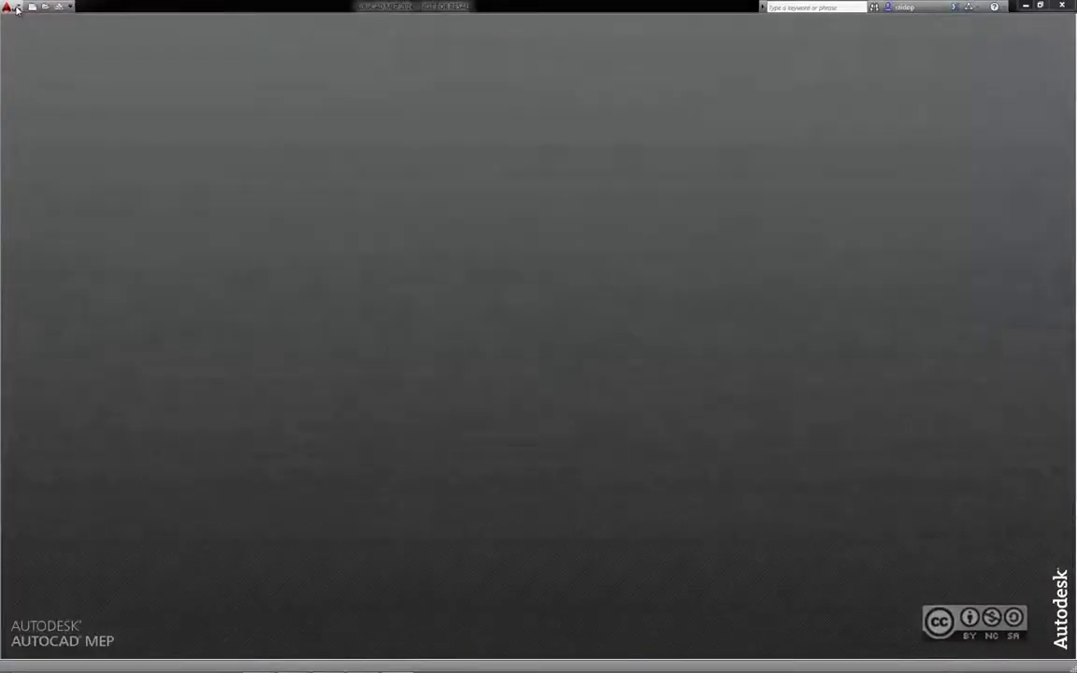
click(16, 9)
mouse_move(37, 93)
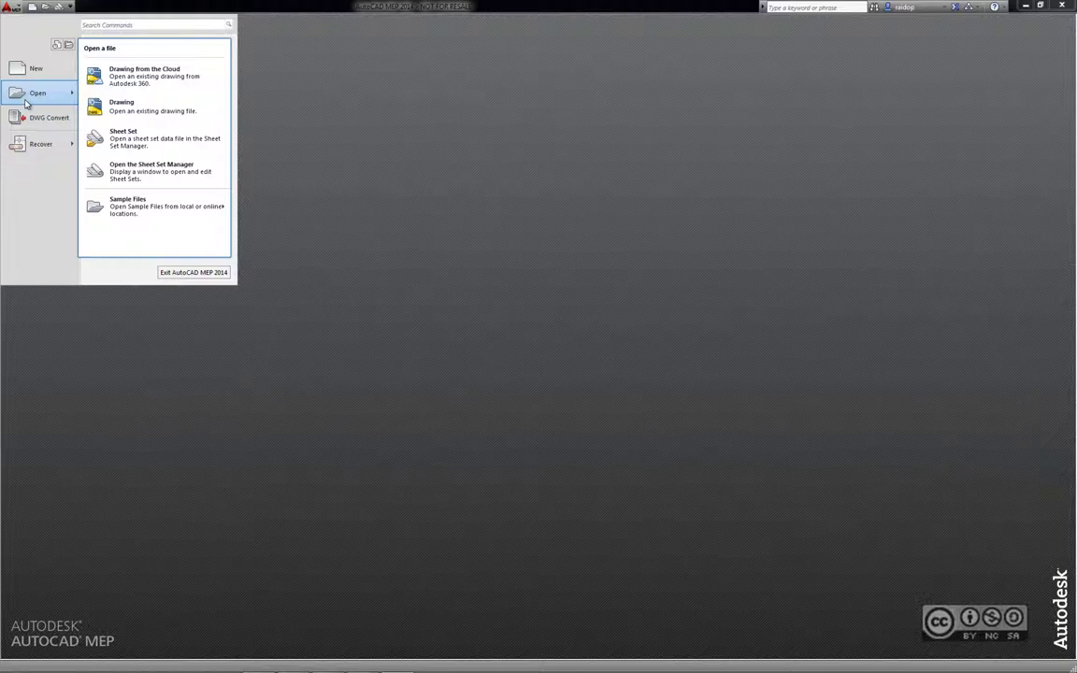
click(164, 73)
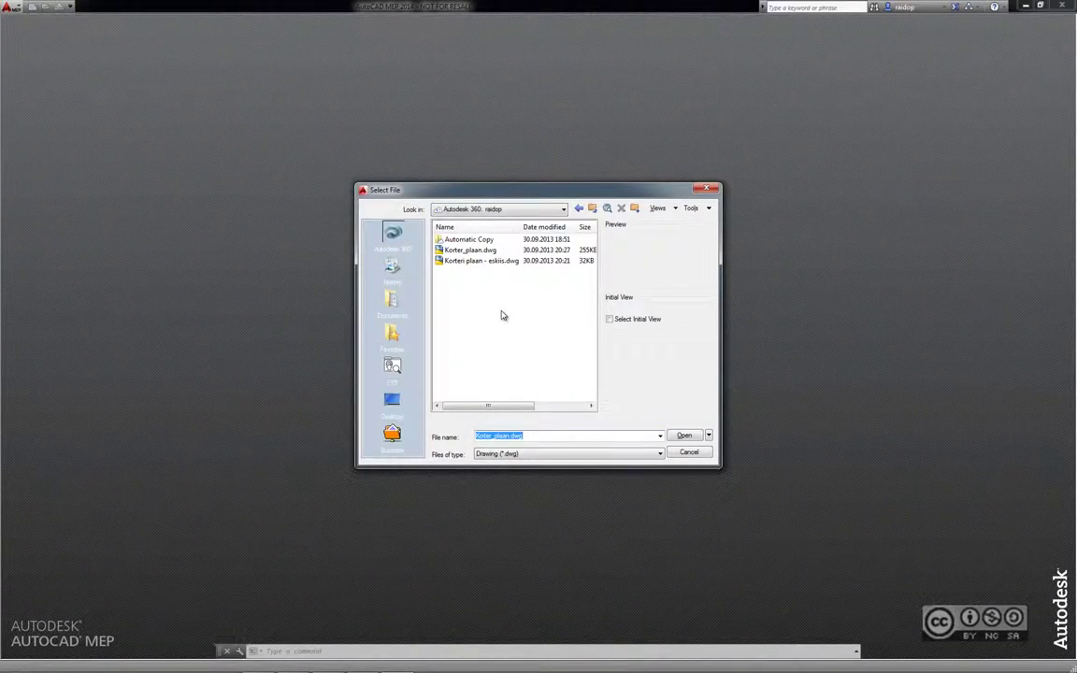
click(469, 250)
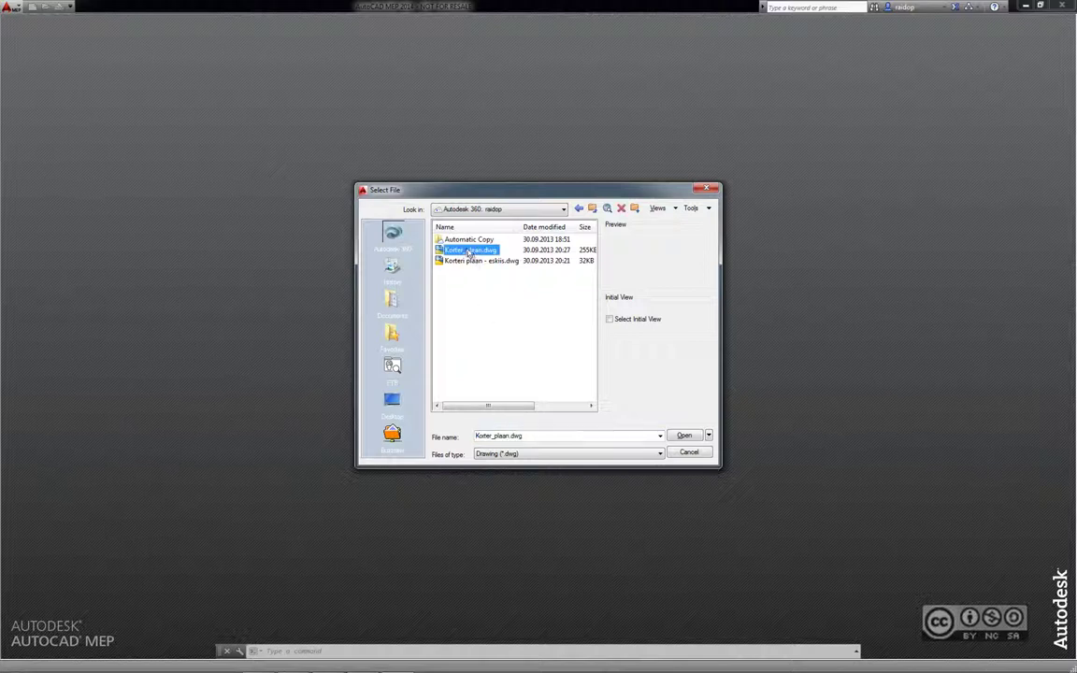
click(683, 436)
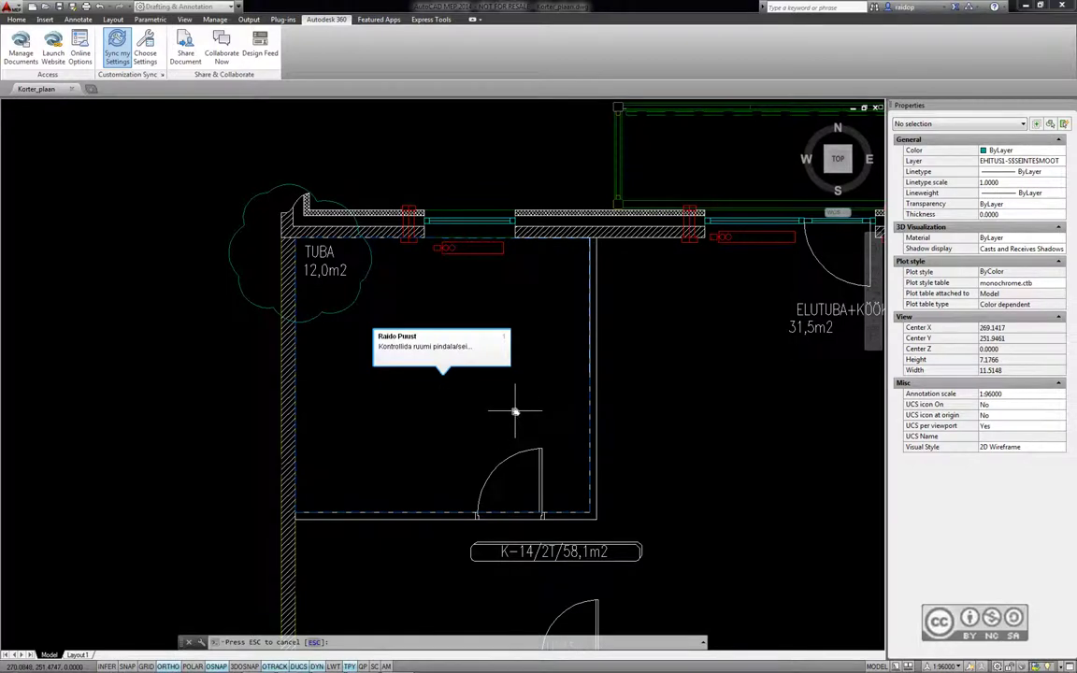
Zoom out to the whole apartment plan and show the Design Feed comment thread
scroll(510, 409, down, 2)
scroll(468, 409, down, 1)
scroll(440, 346, down, 1)
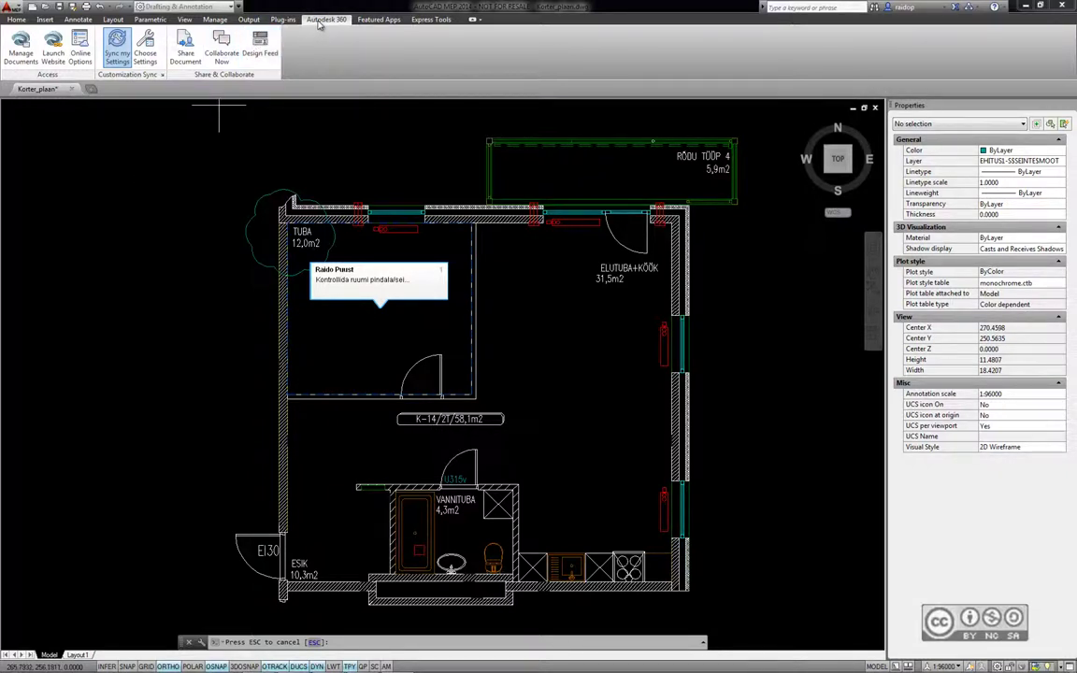
click(259, 47)
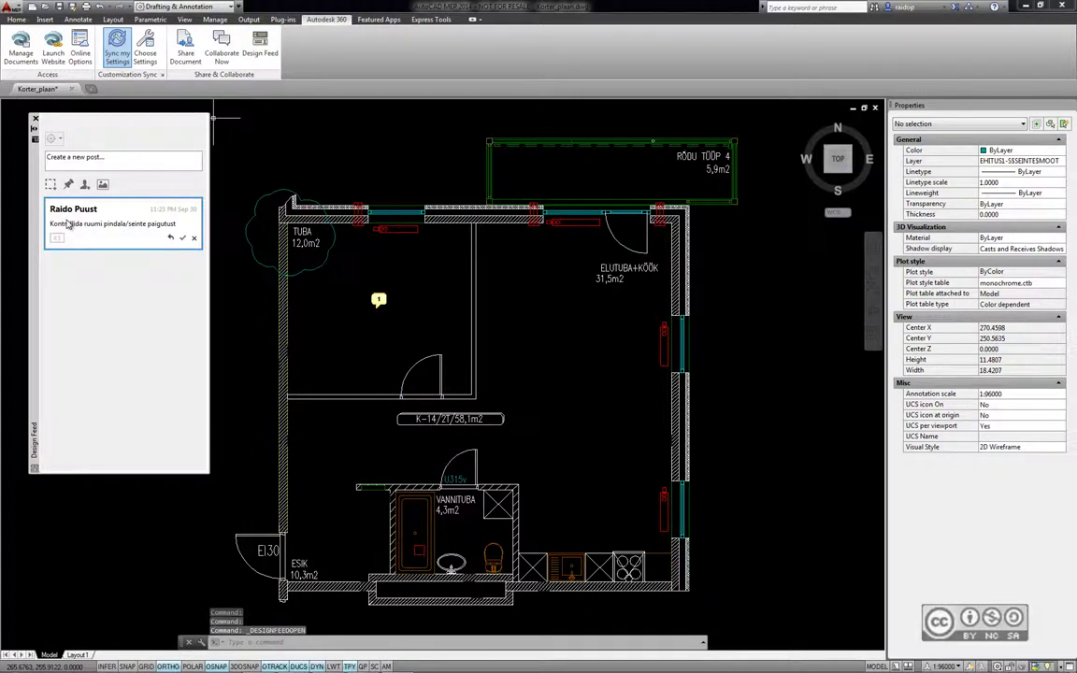
Zoom to the commented TUBA room wall and move its four lines 0.5 units left
click(91, 230)
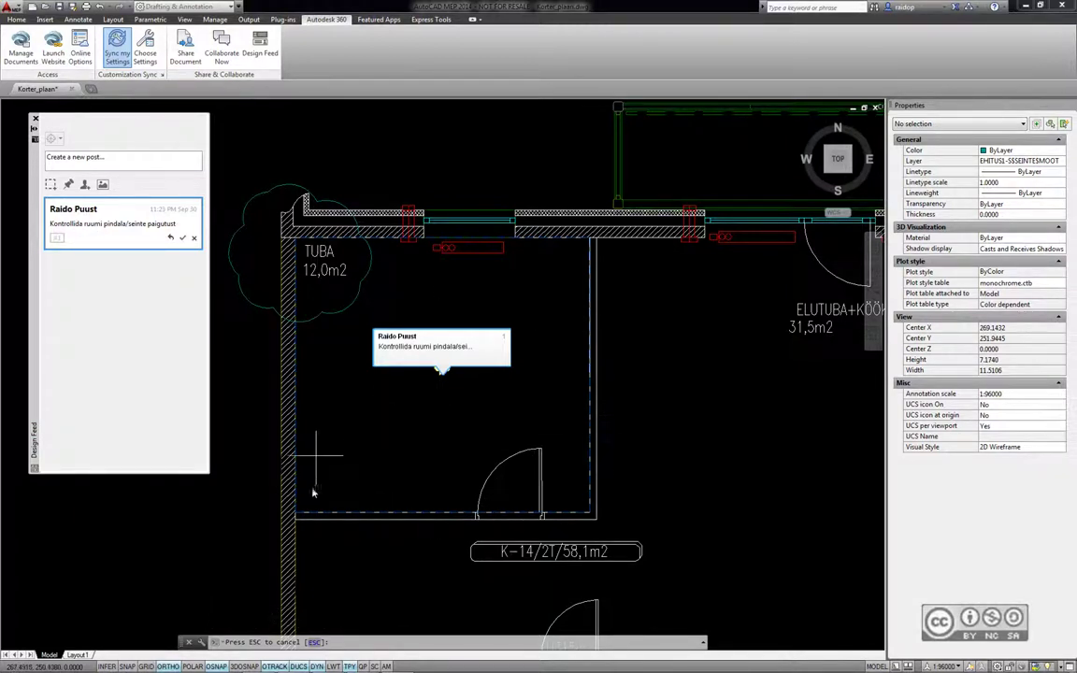
middle_drag(493, 294, 485, 221)
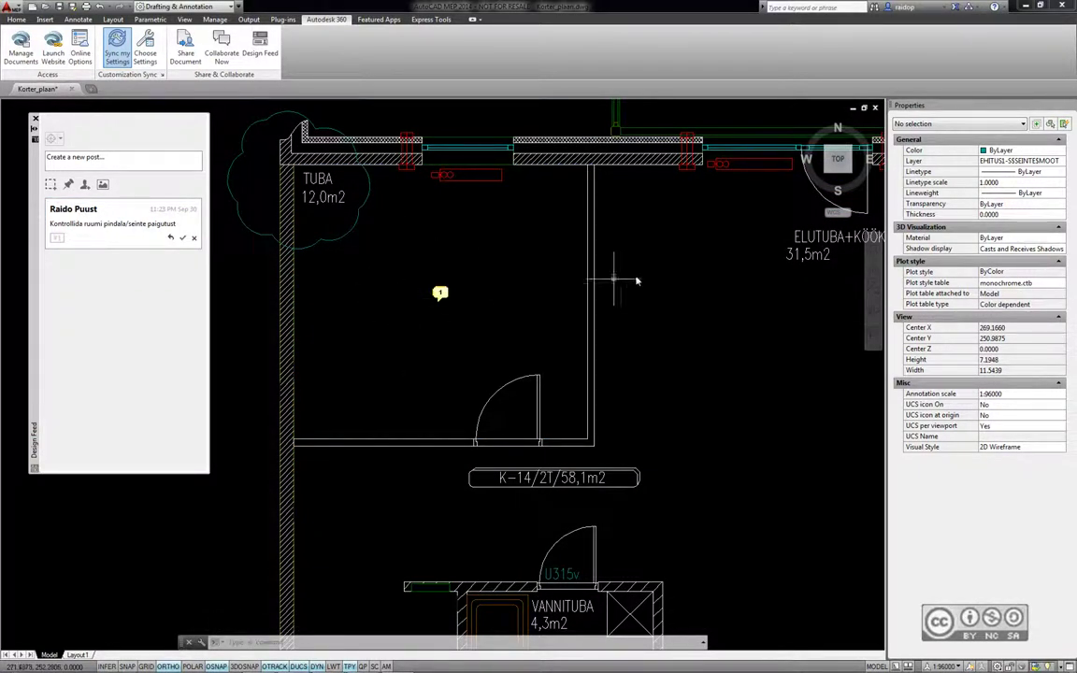
click(606, 282)
click(573, 265)
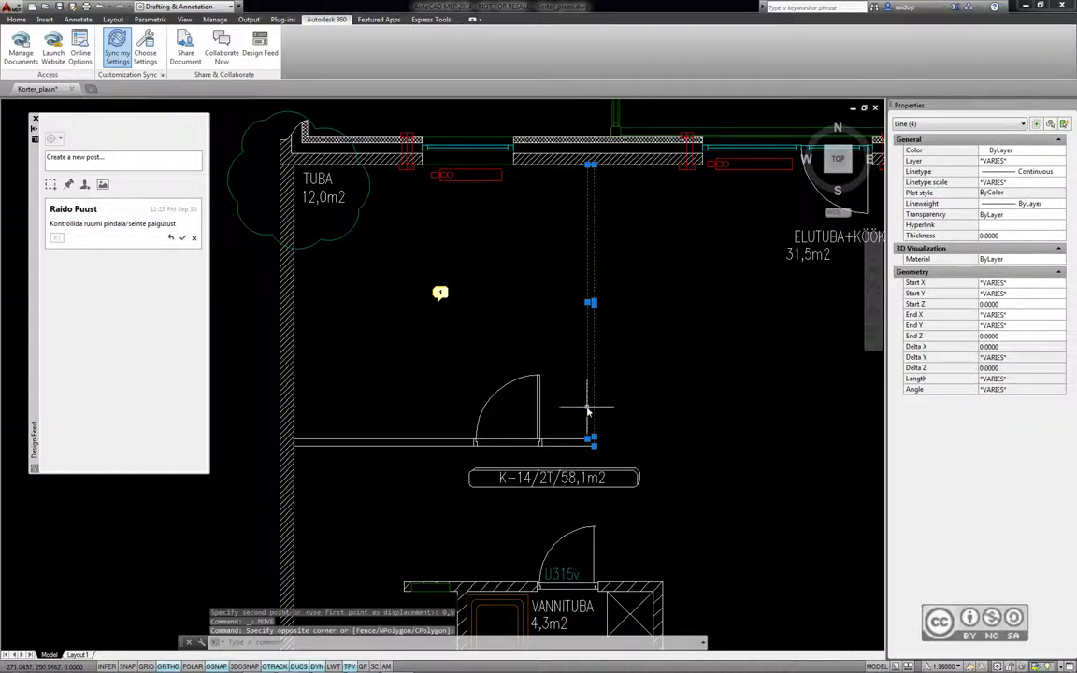
text(m)
key(Return)
click(591, 441)
key(F3)
text(0.5)
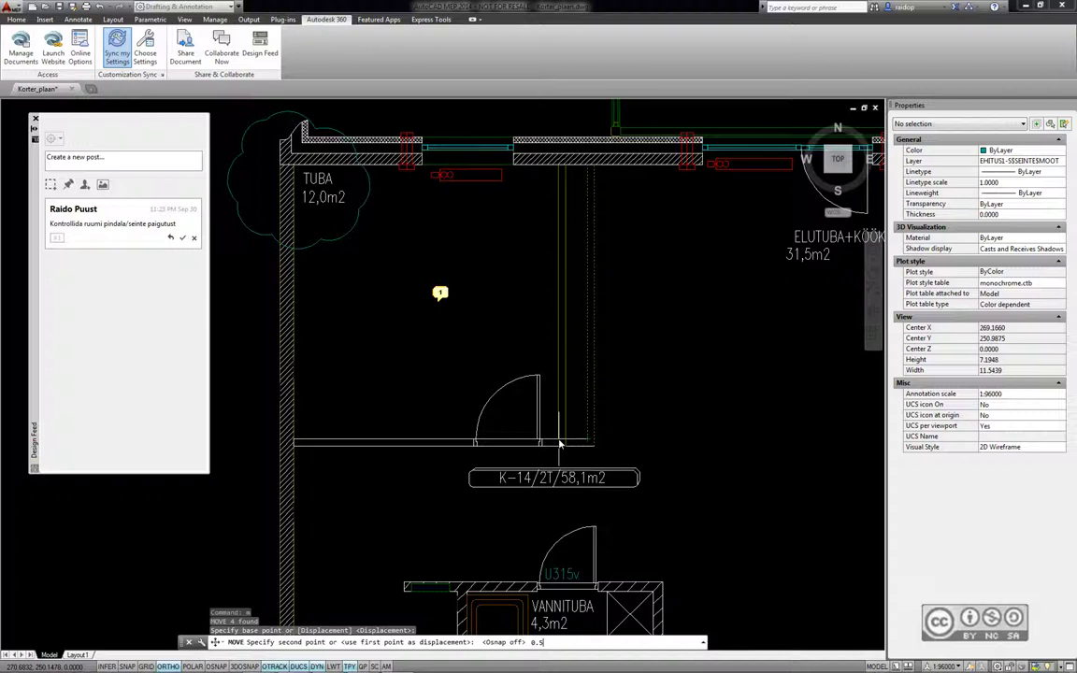
key(Return)
Trim the floor line sticking past the moved wall and delete the leftover short line
scroll(561, 448, up, 3)
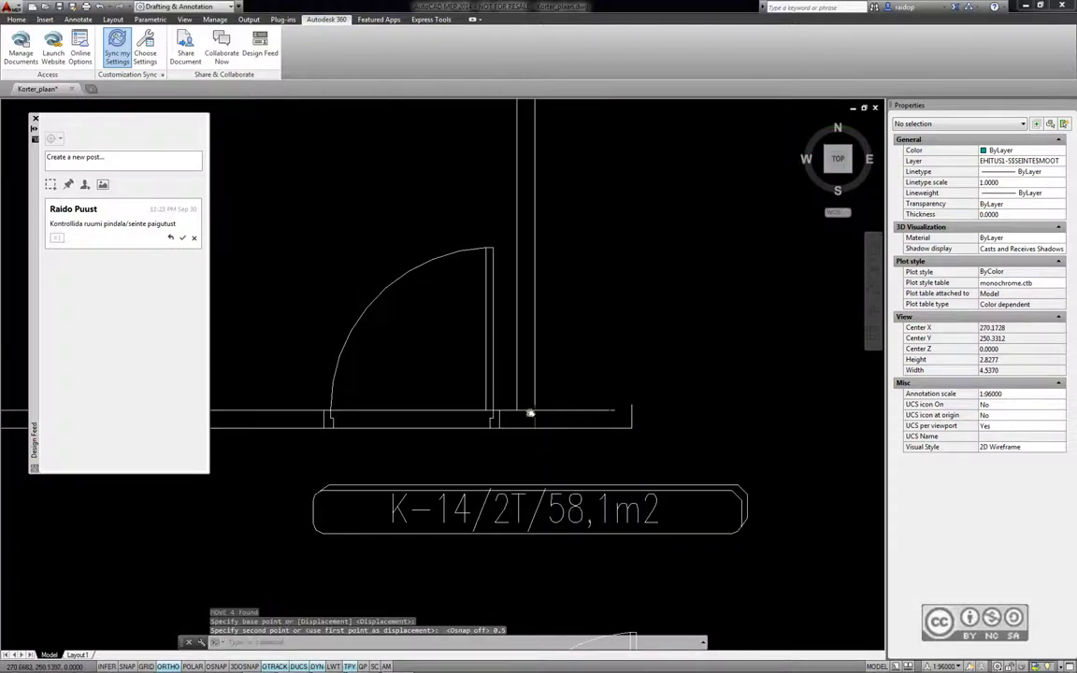
scroll(529, 414, up, 1)
text(tr)
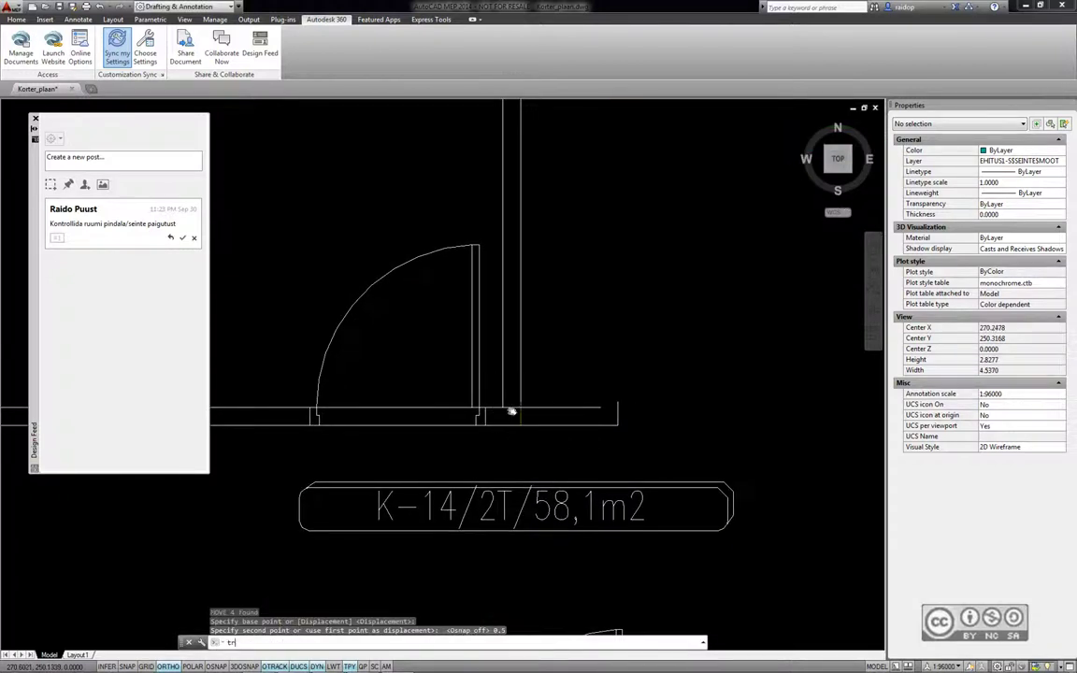
key(Return)
click(504, 400)
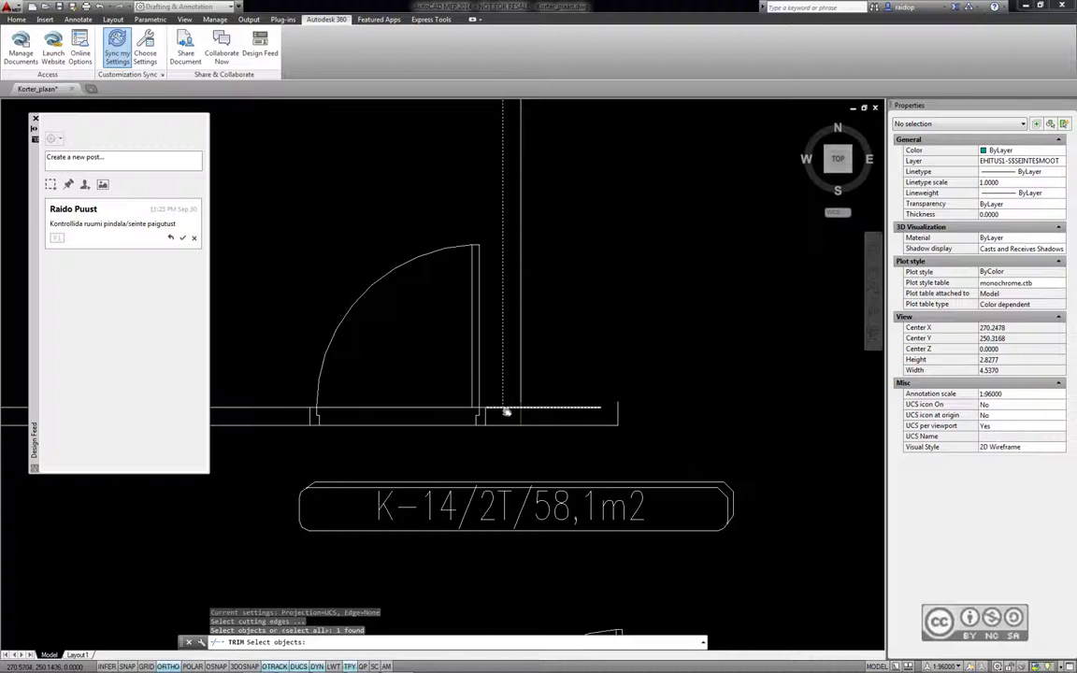
key(Return)
click(529, 409)
key(Return)
key(Return)
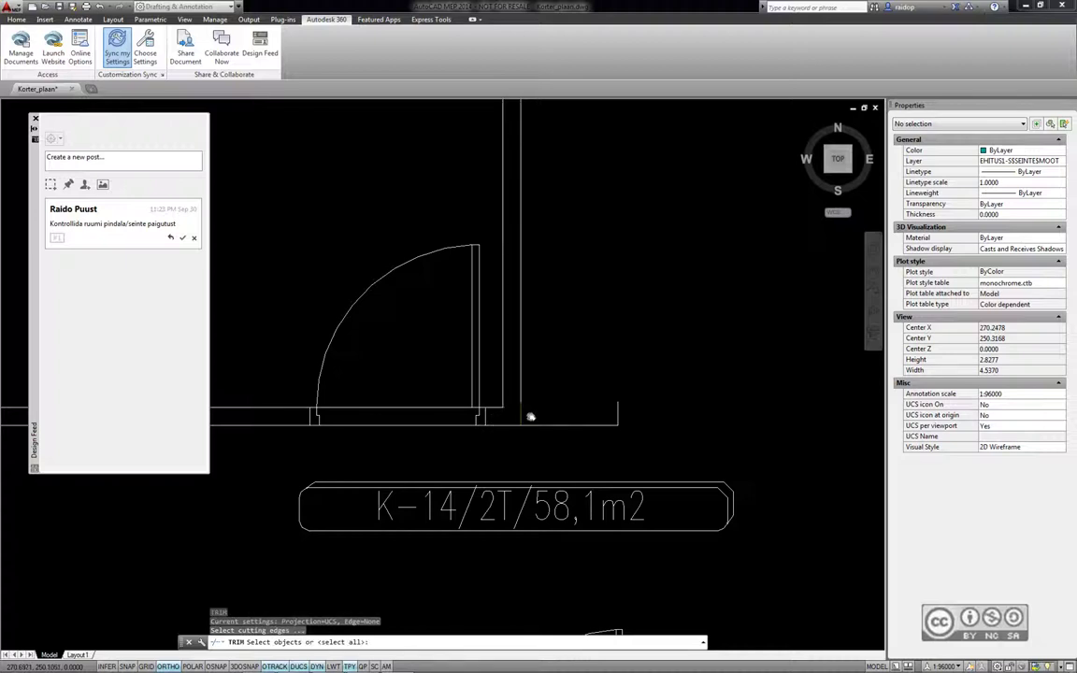
key(Escape)
click(561, 423)
key(Delete)
scroll(626, 523, down, 3)
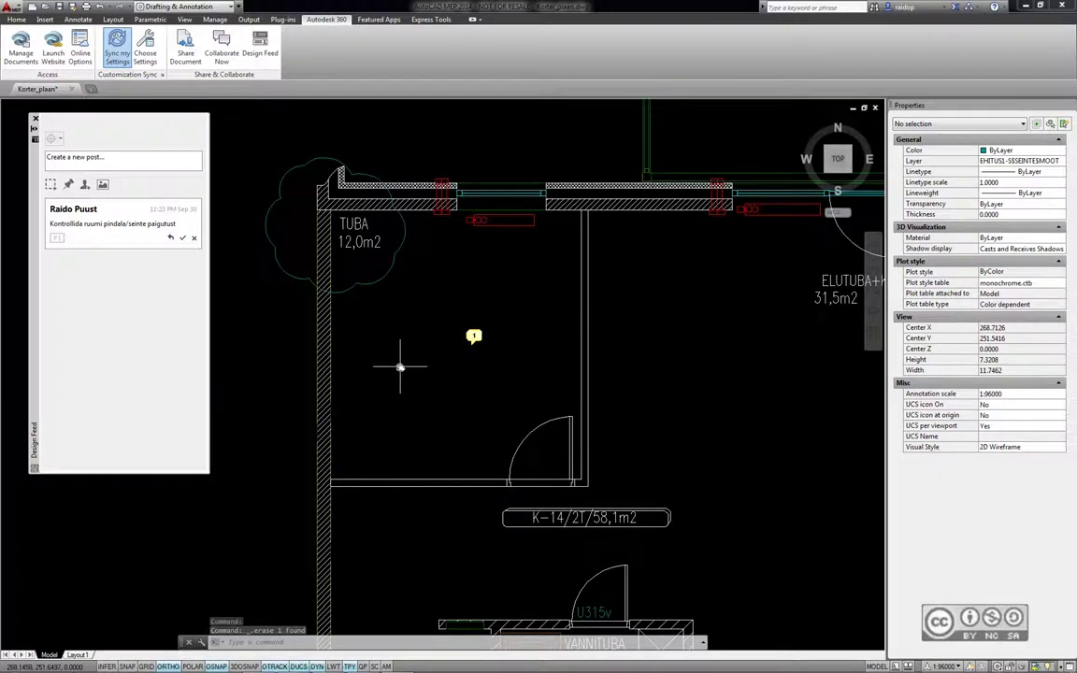
Trace a rectangle over the TUBA room interior to check its area of 11.9639
click(391, 479)
key(Escape)
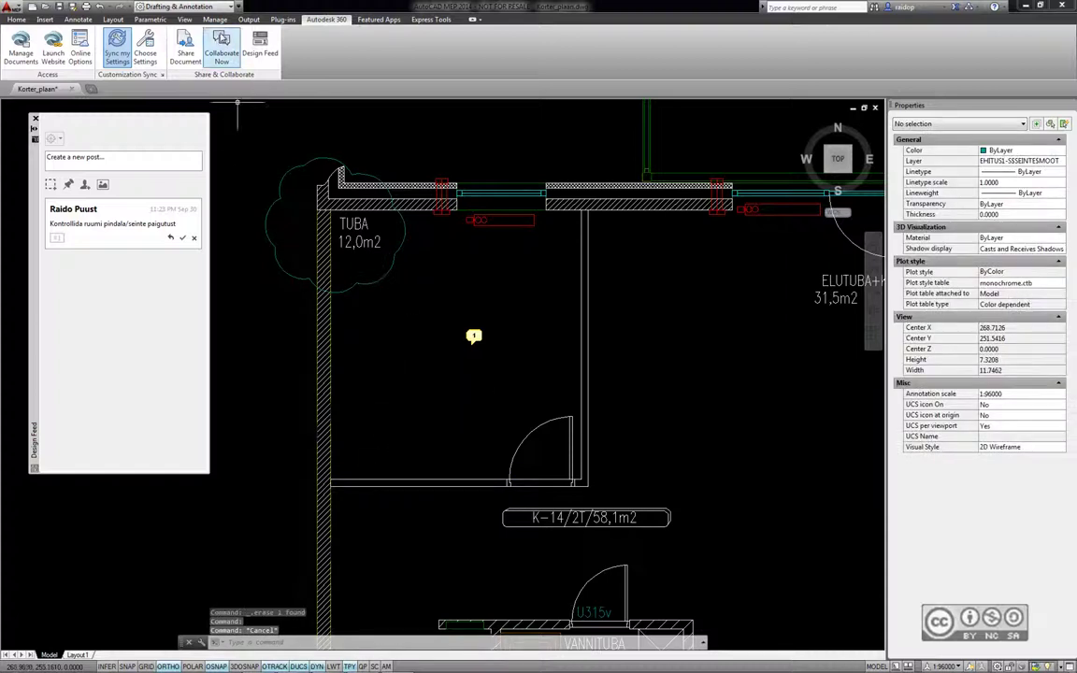
click(17, 20)
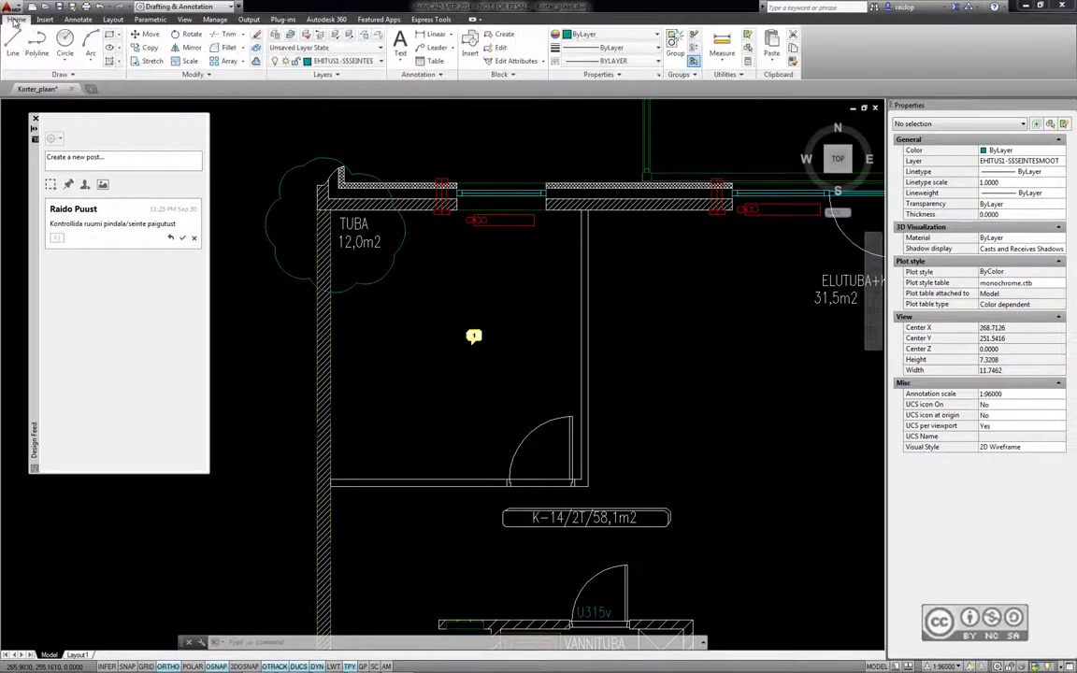
click(726, 60)
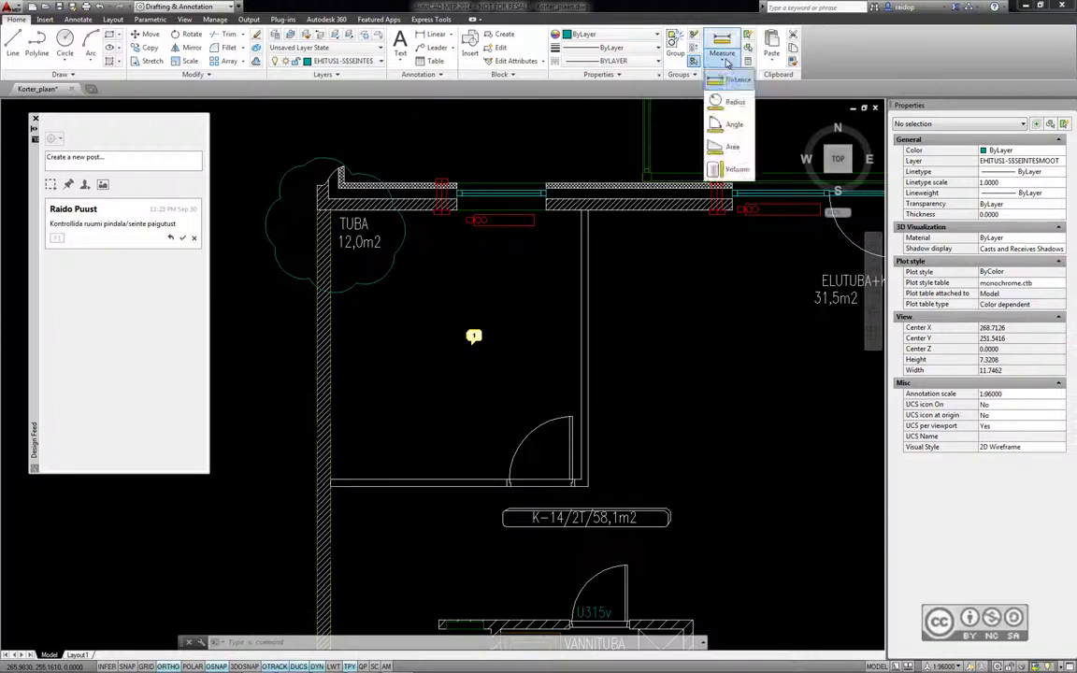
key(Escape)
key(Escape)
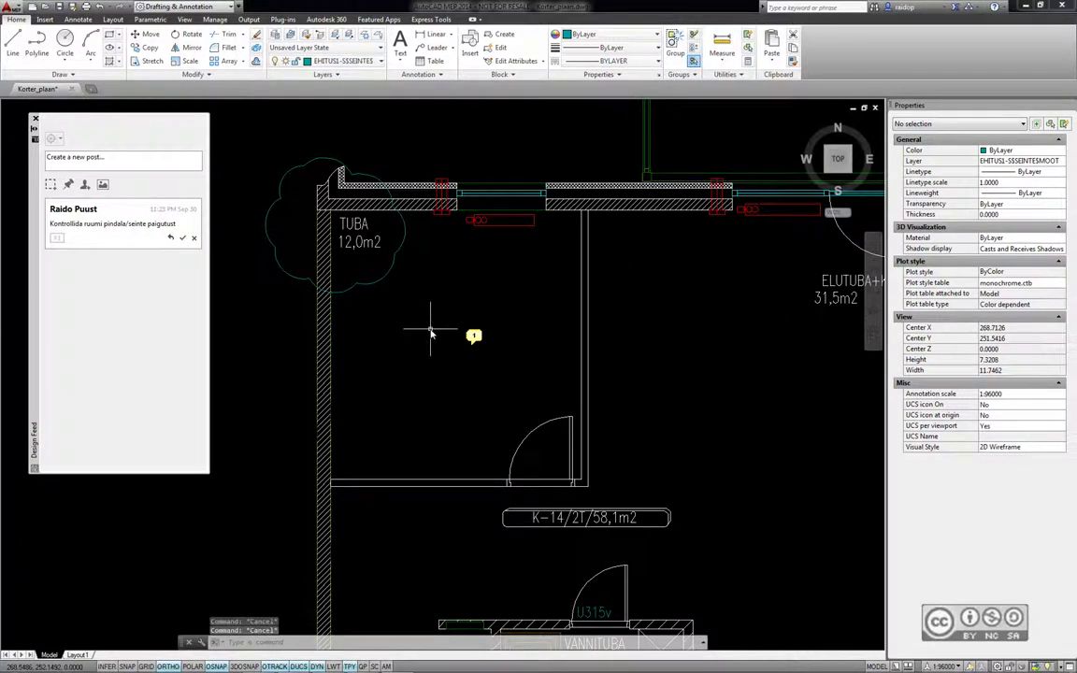
text(rec)
key(Return)
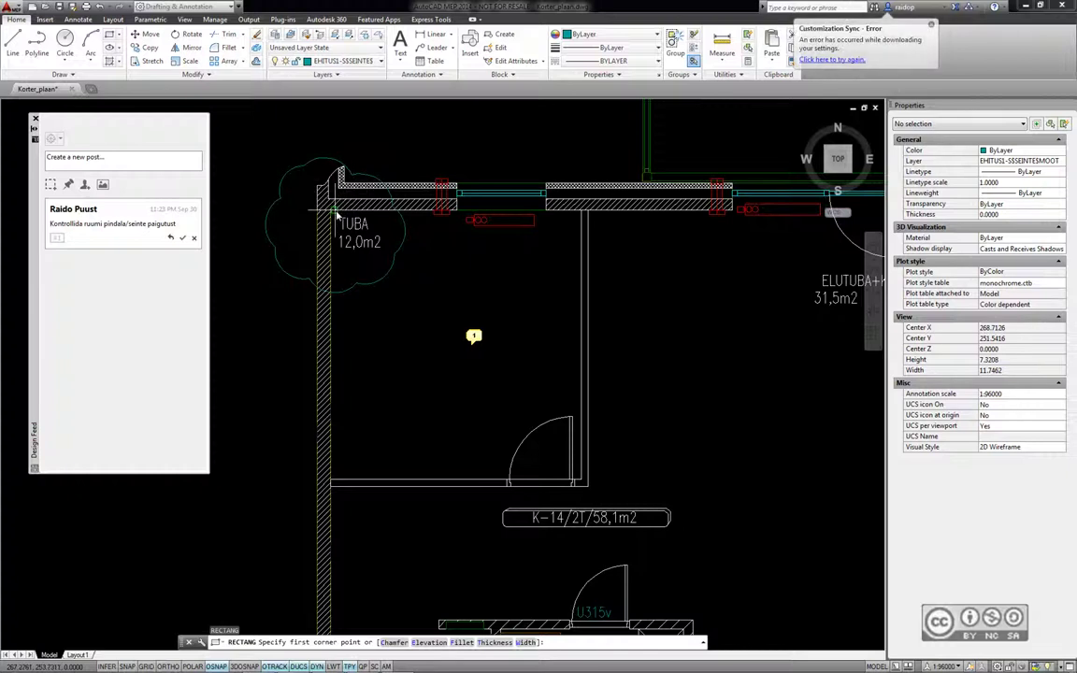
click(330, 210)
click(582, 481)
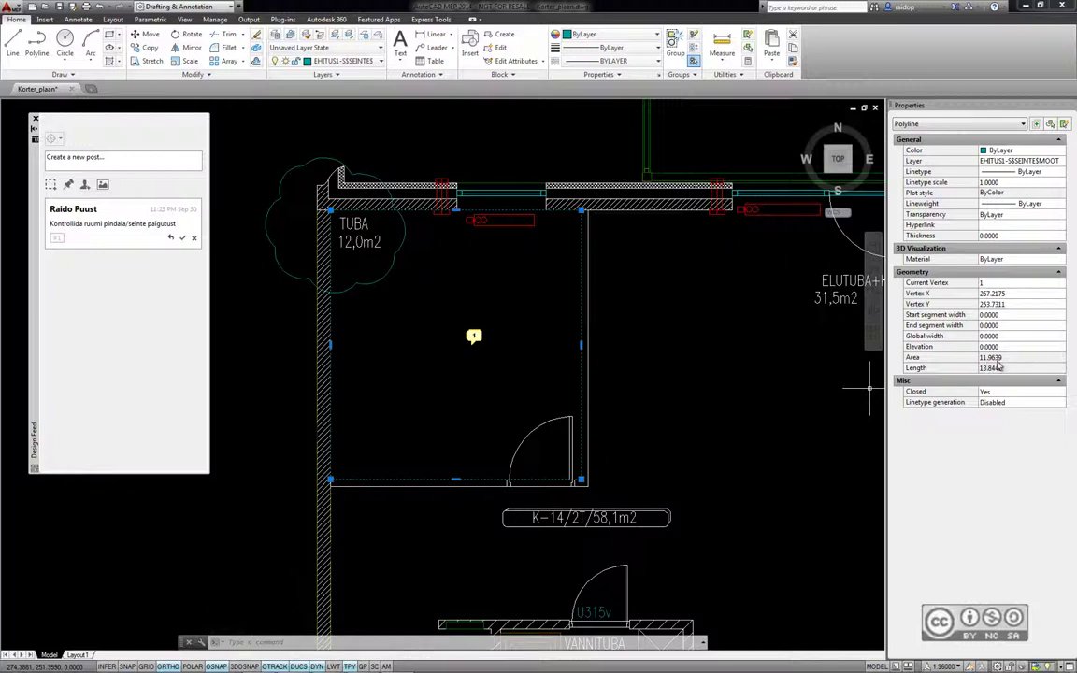
key(Escape)
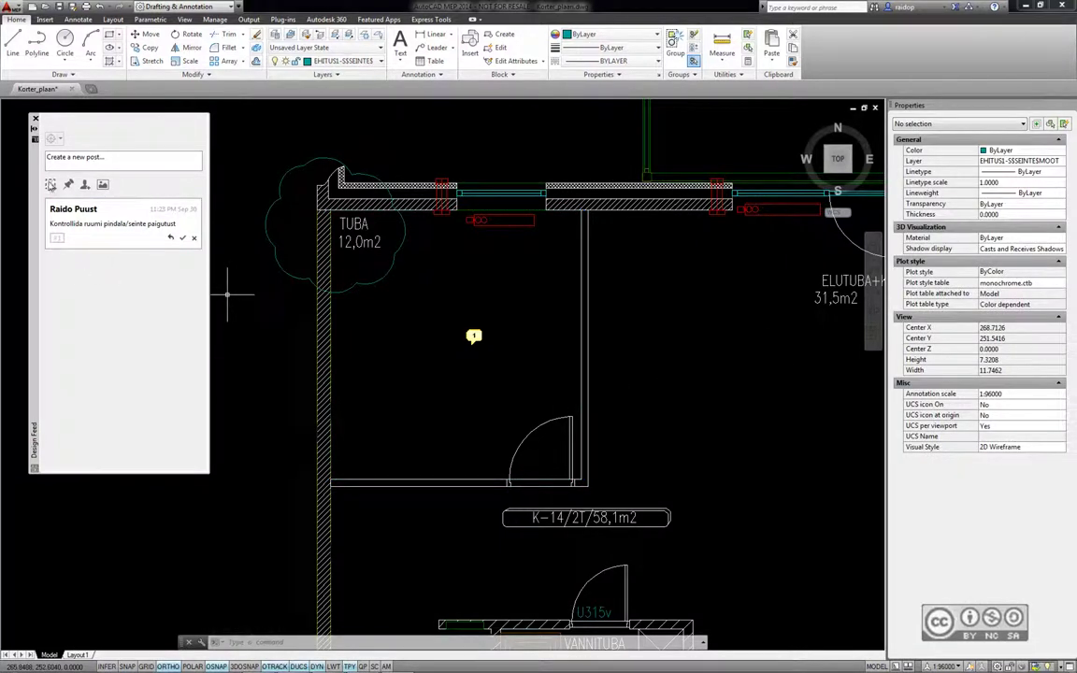
Post 'Näidatud seina nihutatud vasakule, 500mm.' tied to a rectangle around the moved wall
click(51, 184)
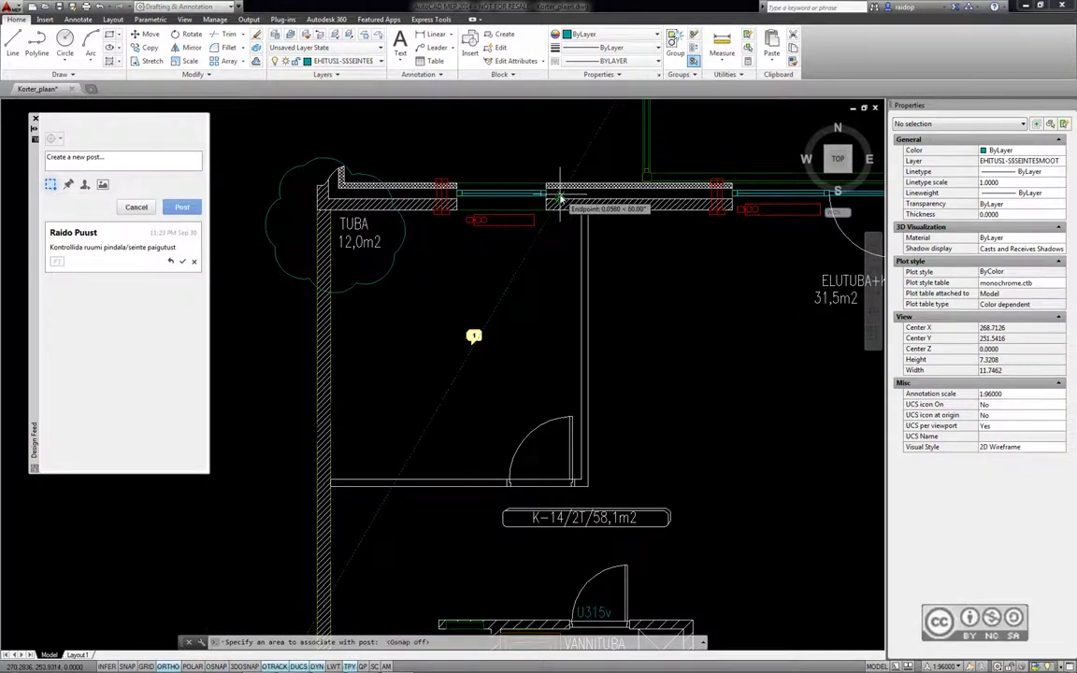
click(559, 199)
click(619, 506)
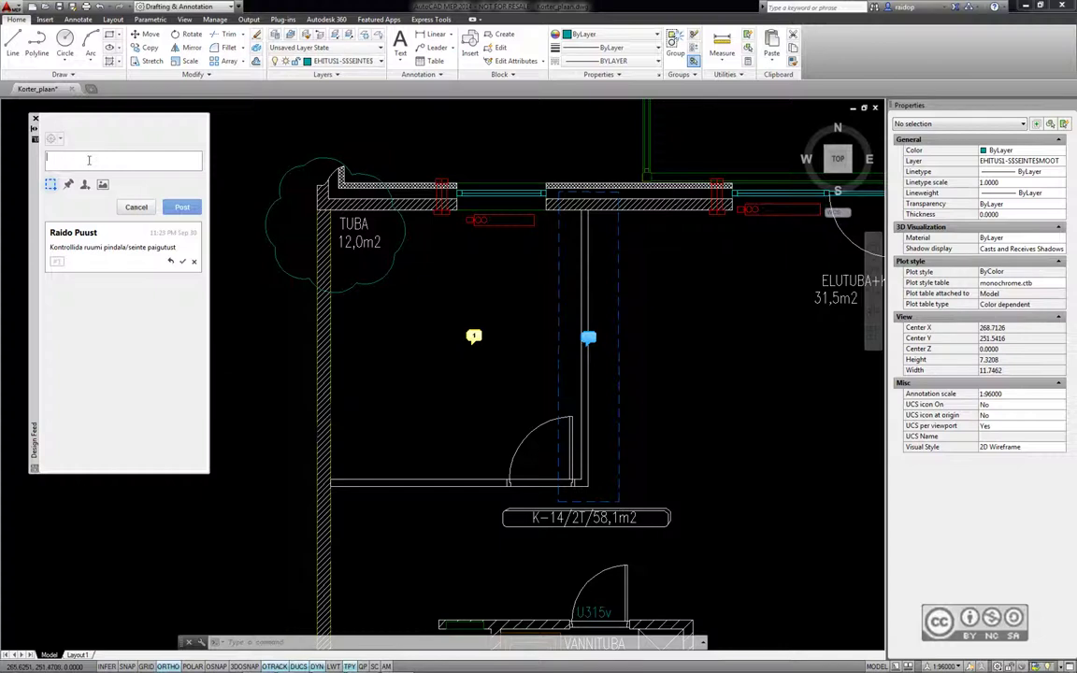
text(Nõudlu)
text(d sein)
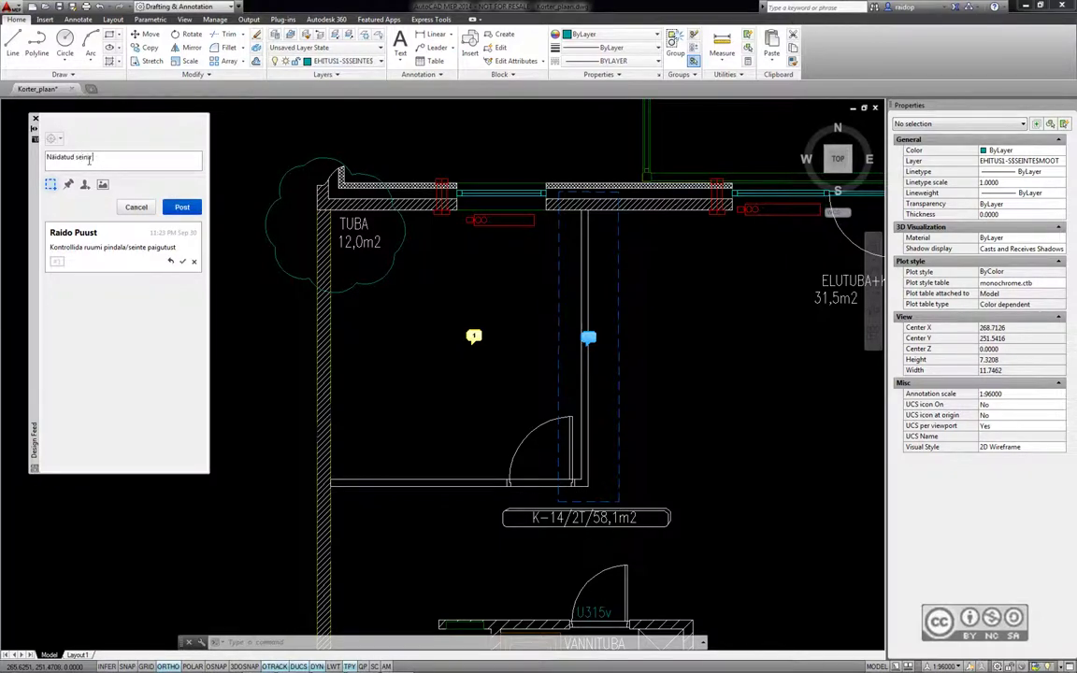
text(e nihutatud vasakule, 500mm.)
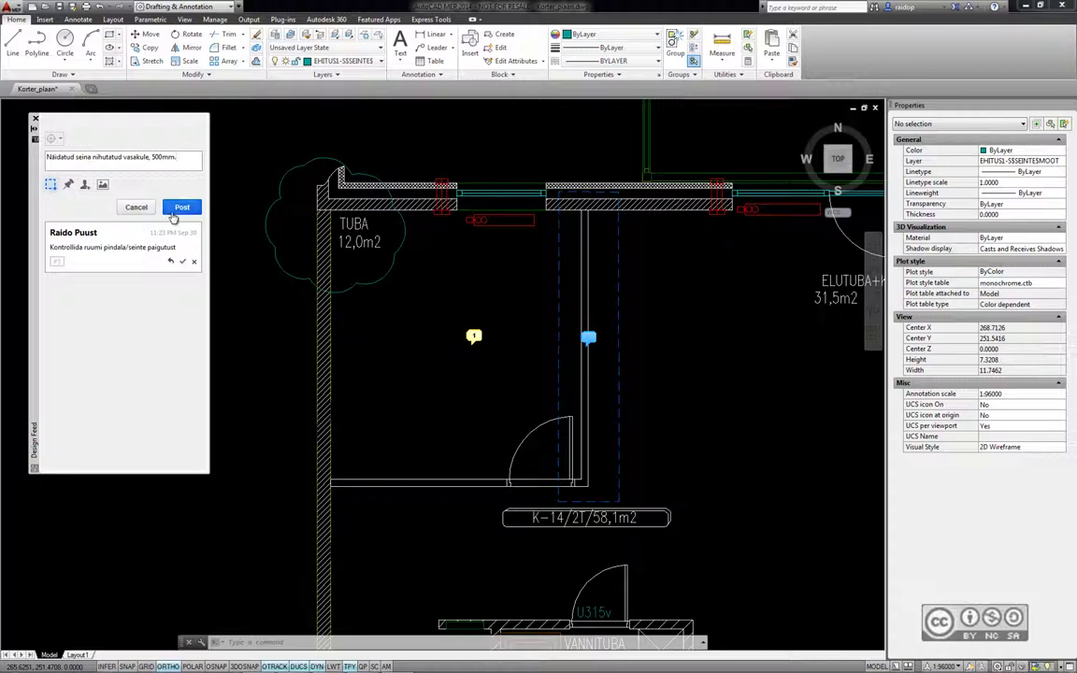
click(179, 208)
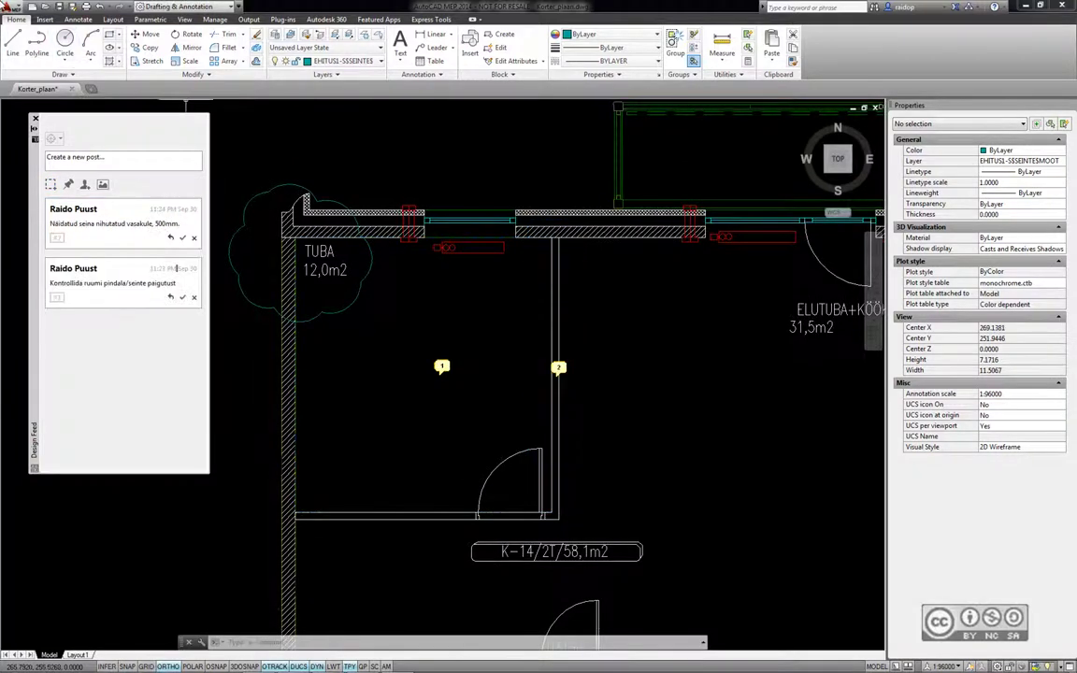
Save Korter_plaan.dwg to Autodesk 360, replacing the existing cloud copy
click(11, 7)
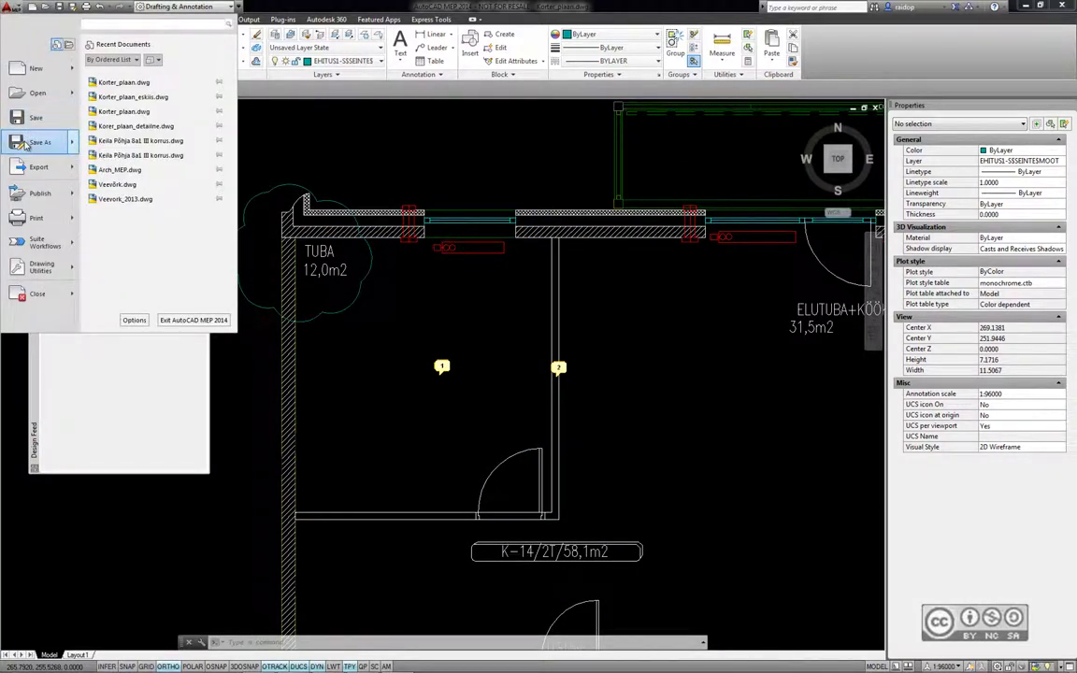
mouse_move(36, 142)
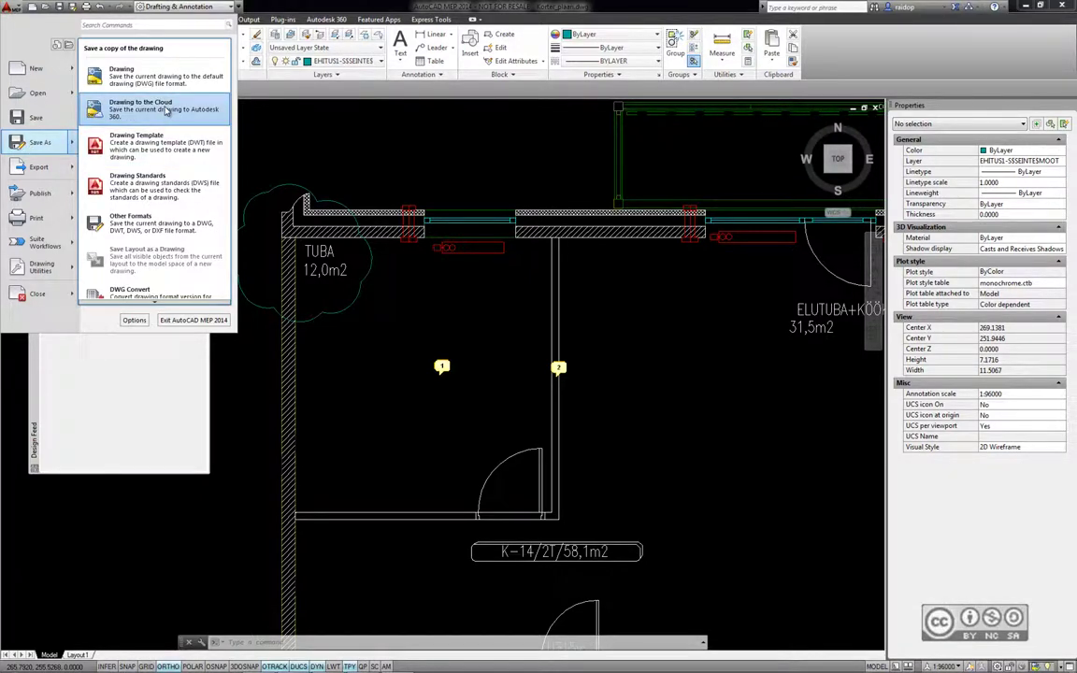
click(159, 109)
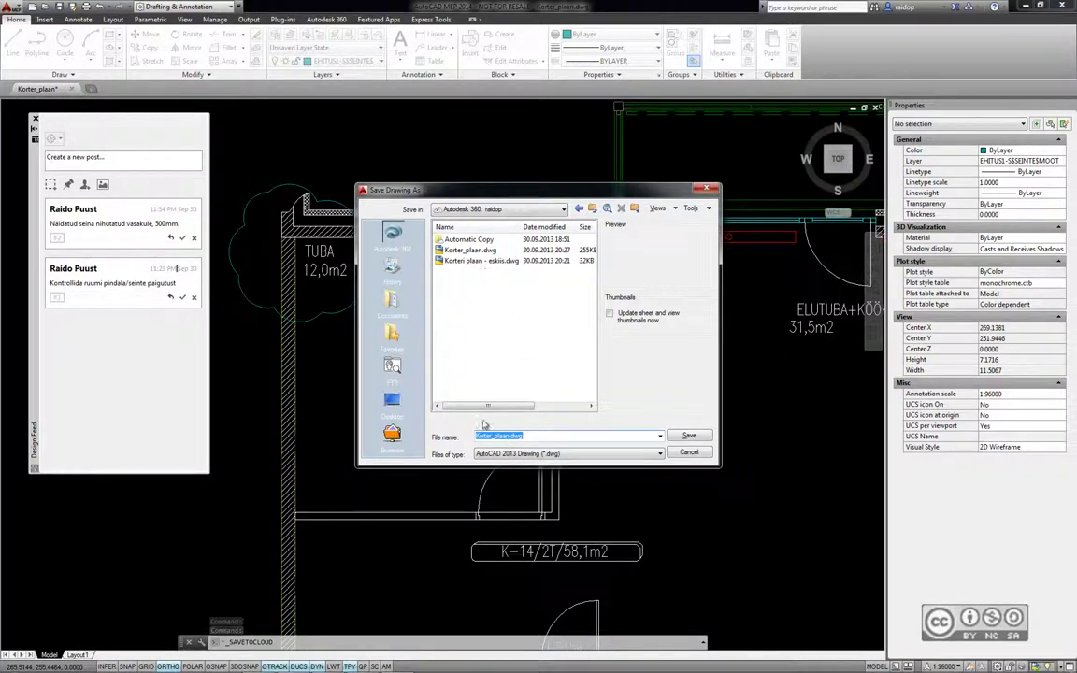
click(689, 436)
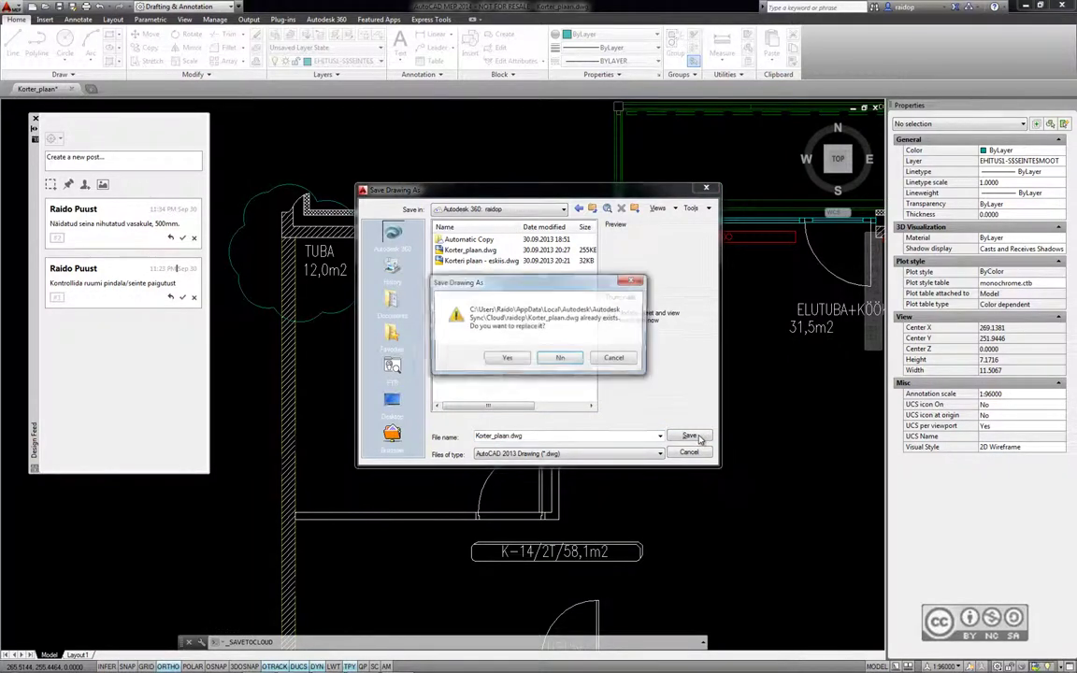
click(502, 361)
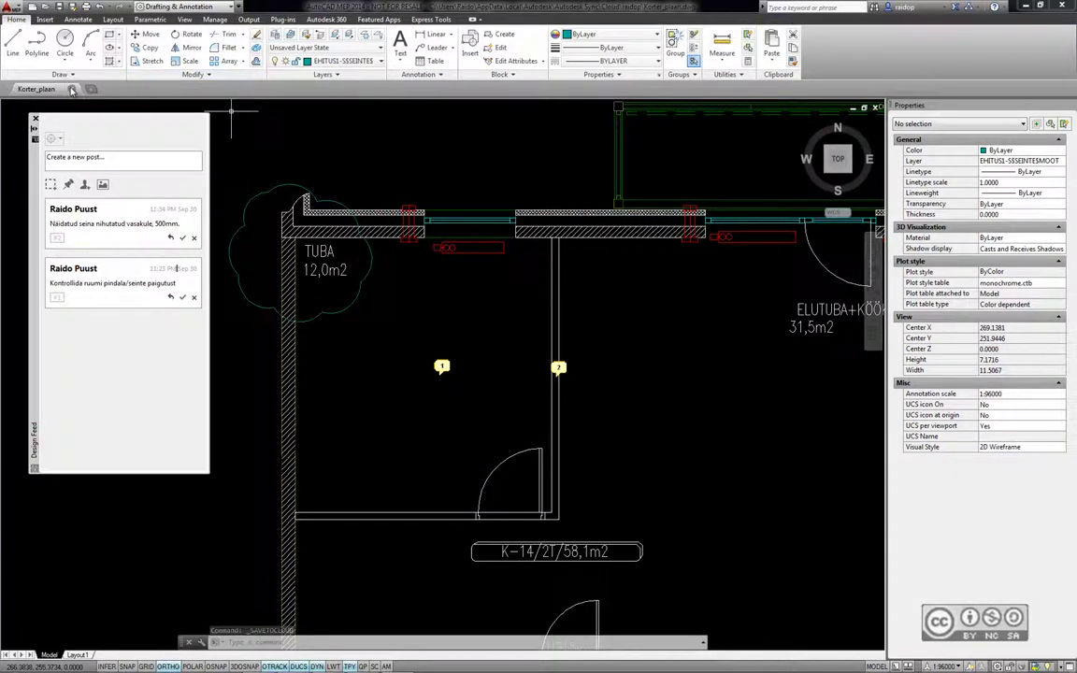
Close the drawing and AutoCAD MEP, returning to the Autodesk 360 web page
click(72, 90)
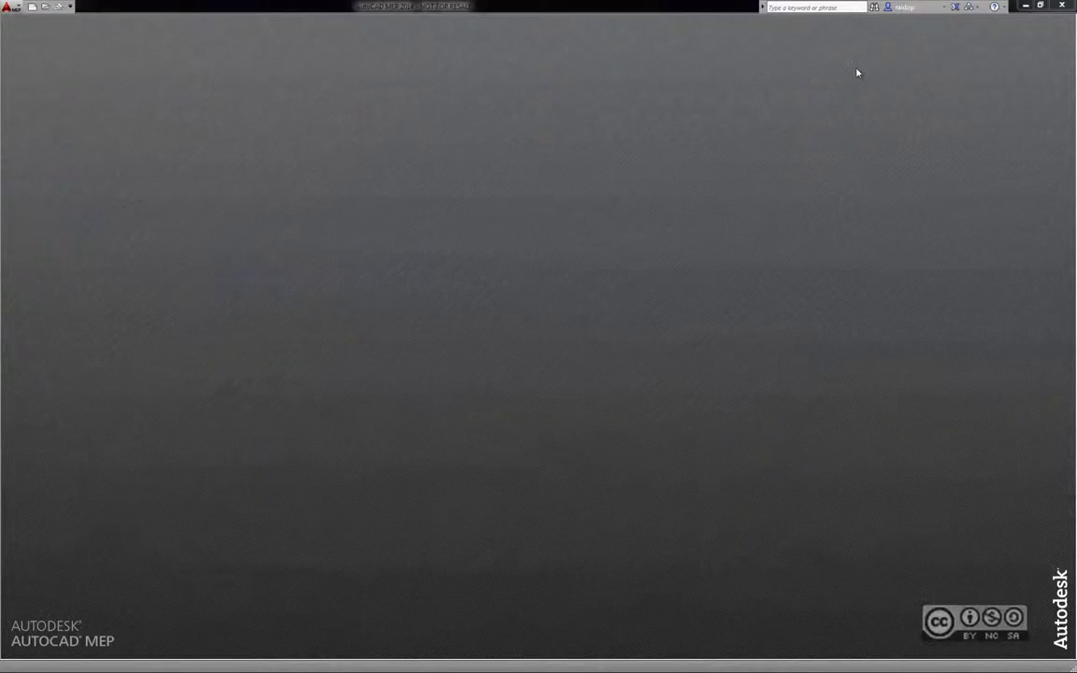
click(1062, 6)
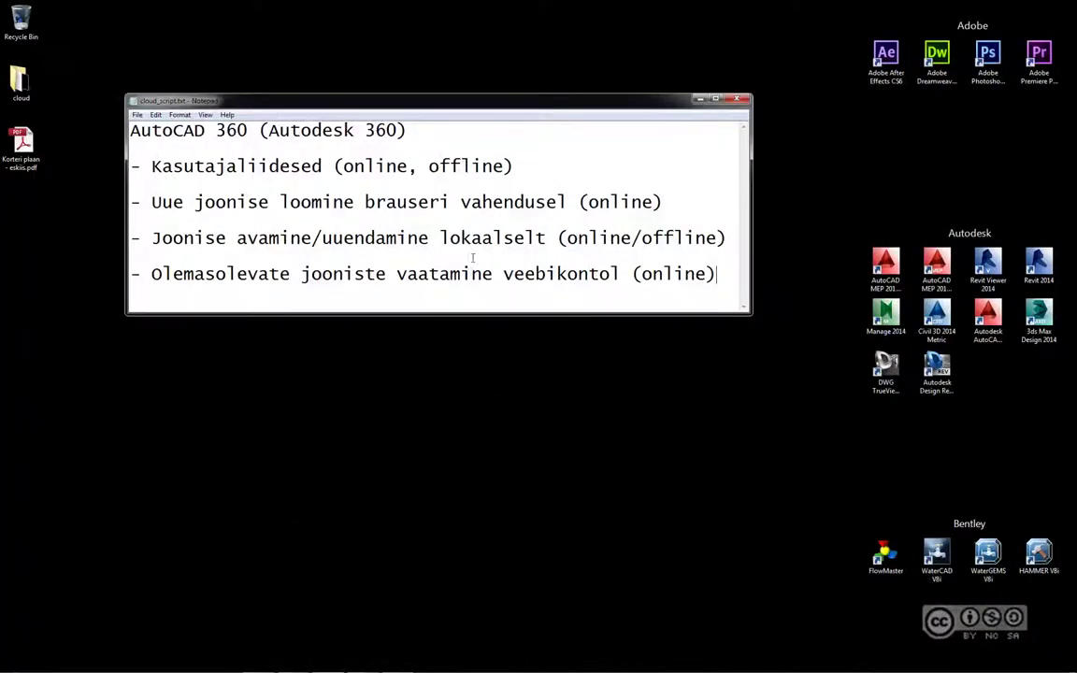
click(260, 660)
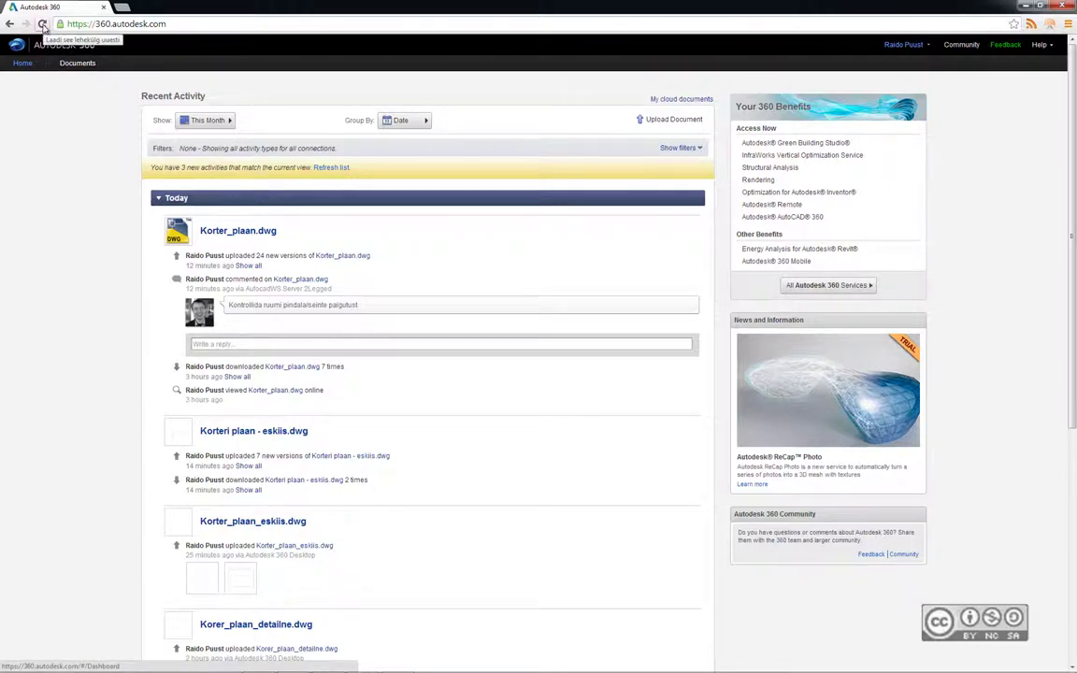
Reload the activity list and open the newly uploaded Korter_plaan.dwg document page
click(42, 23)
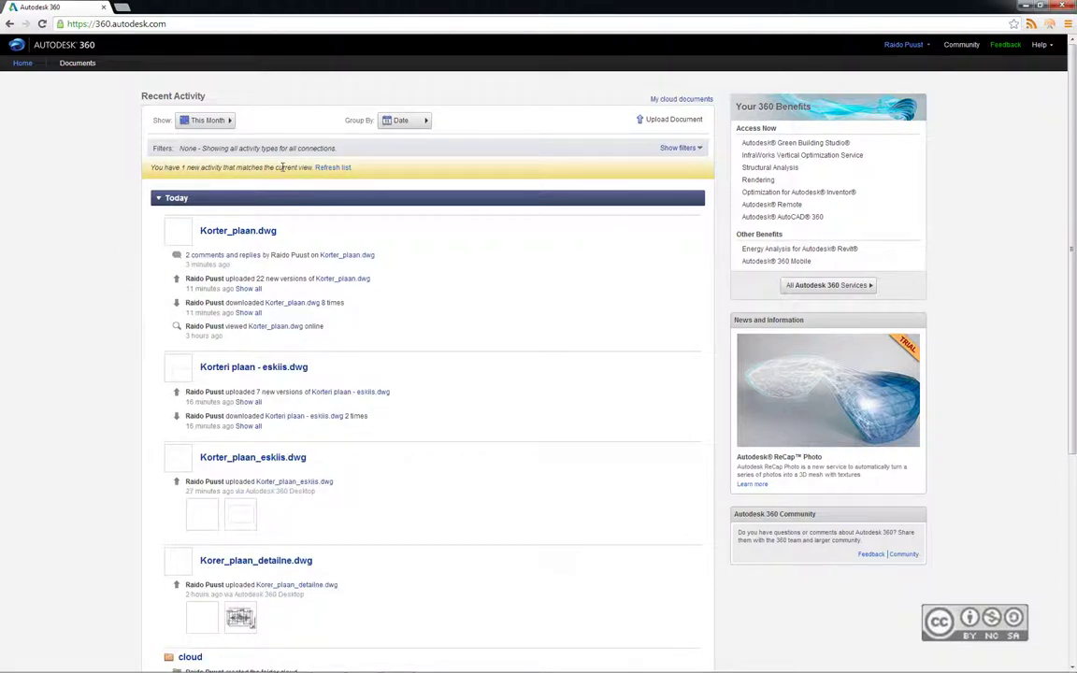
click(325, 170)
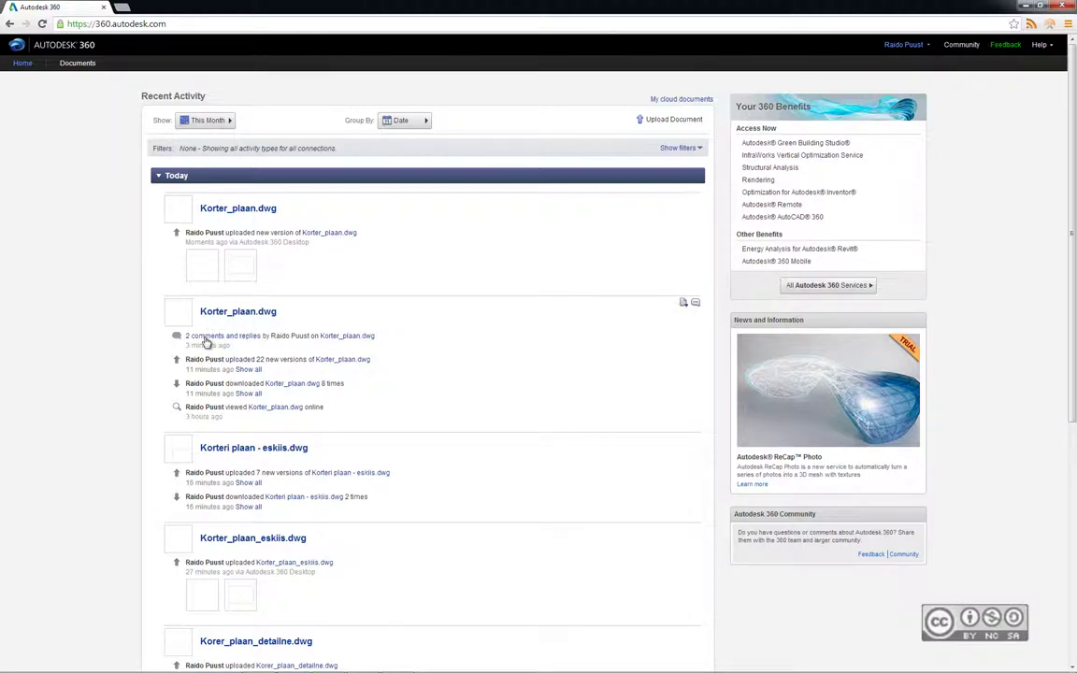
click(242, 214)
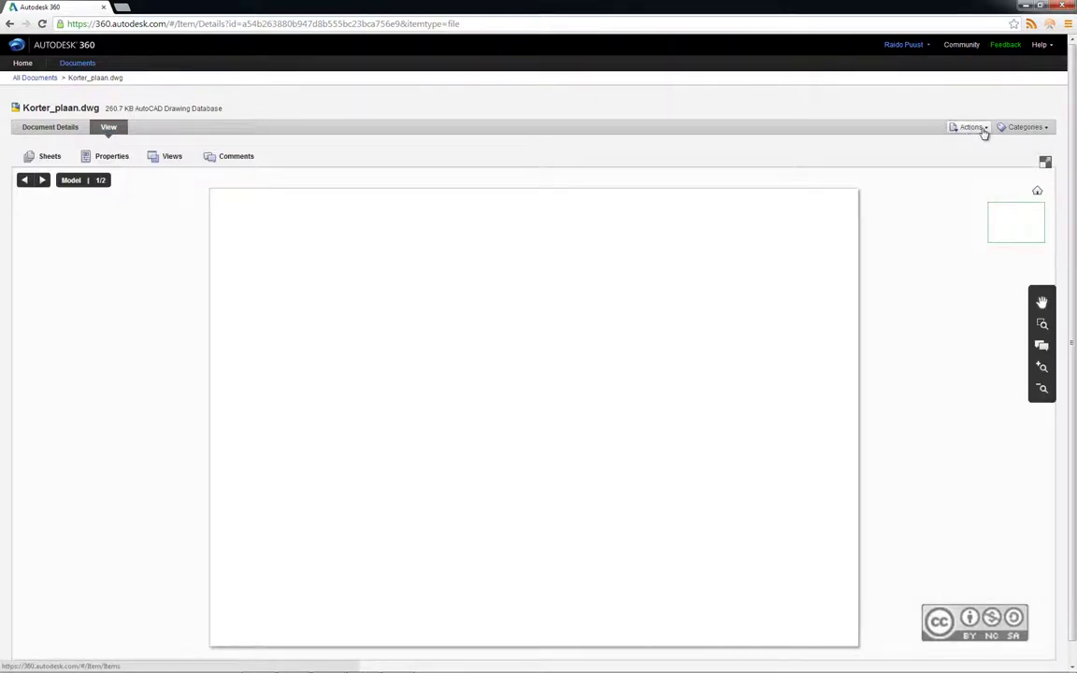
Check the drawing's Actions menu, then launch AutoCAD 360 from the Autodesk 360 home page
click(983, 131)
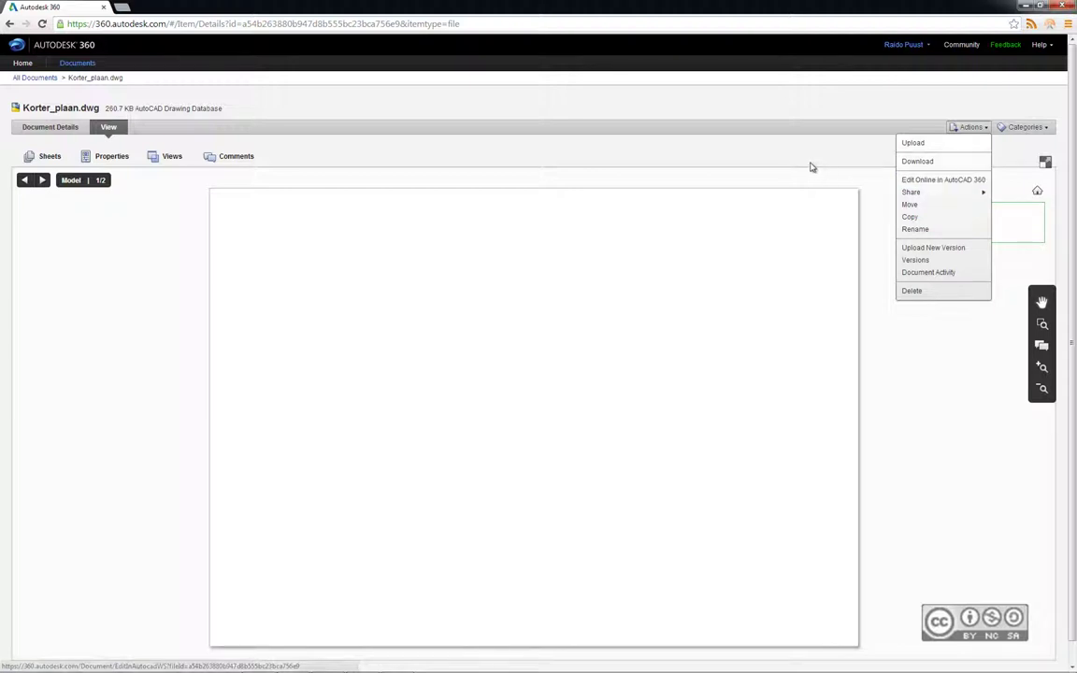
click(45, 49)
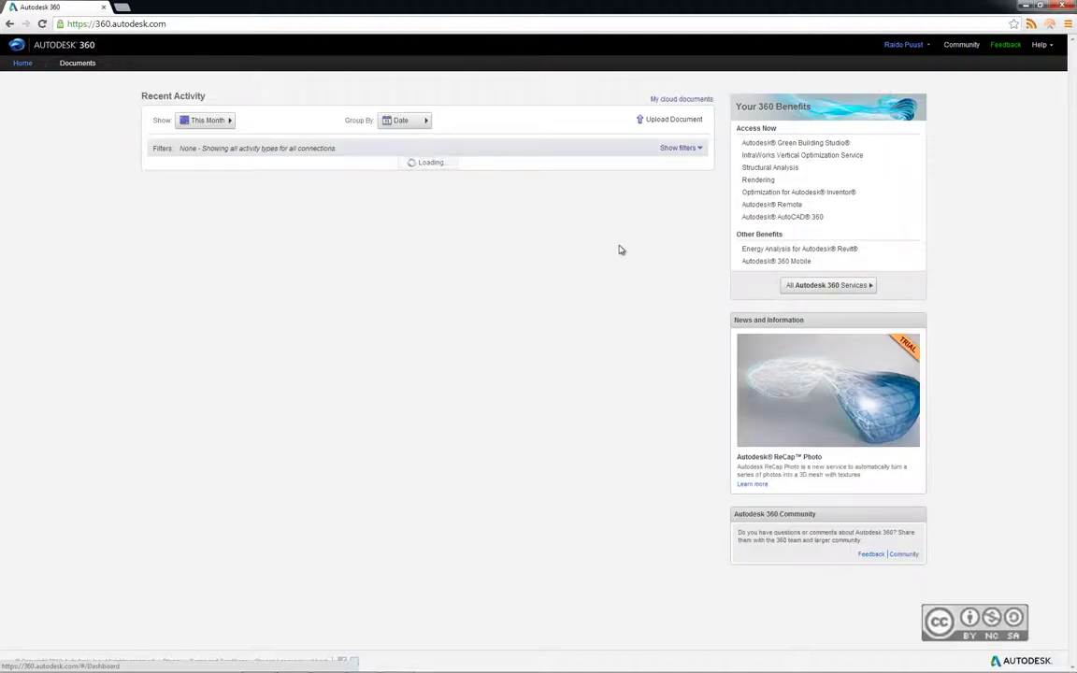
click(799, 220)
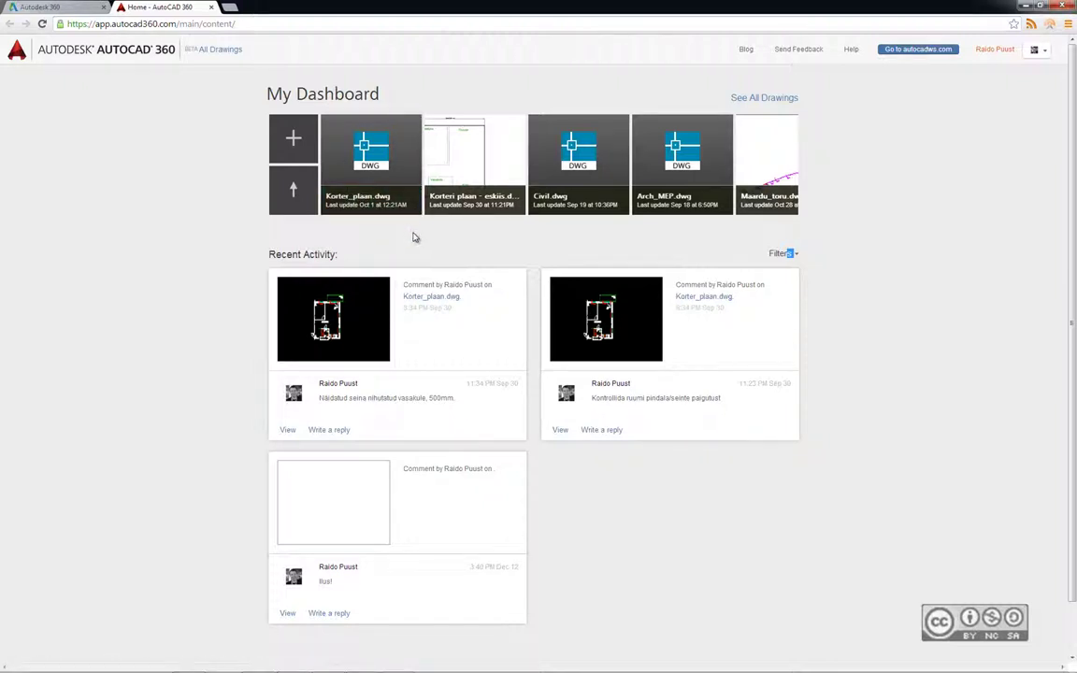
Open Korter_plaan.dwg in the AutoCAD 360 web editor and view the 500mm wall comment
click(344, 200)
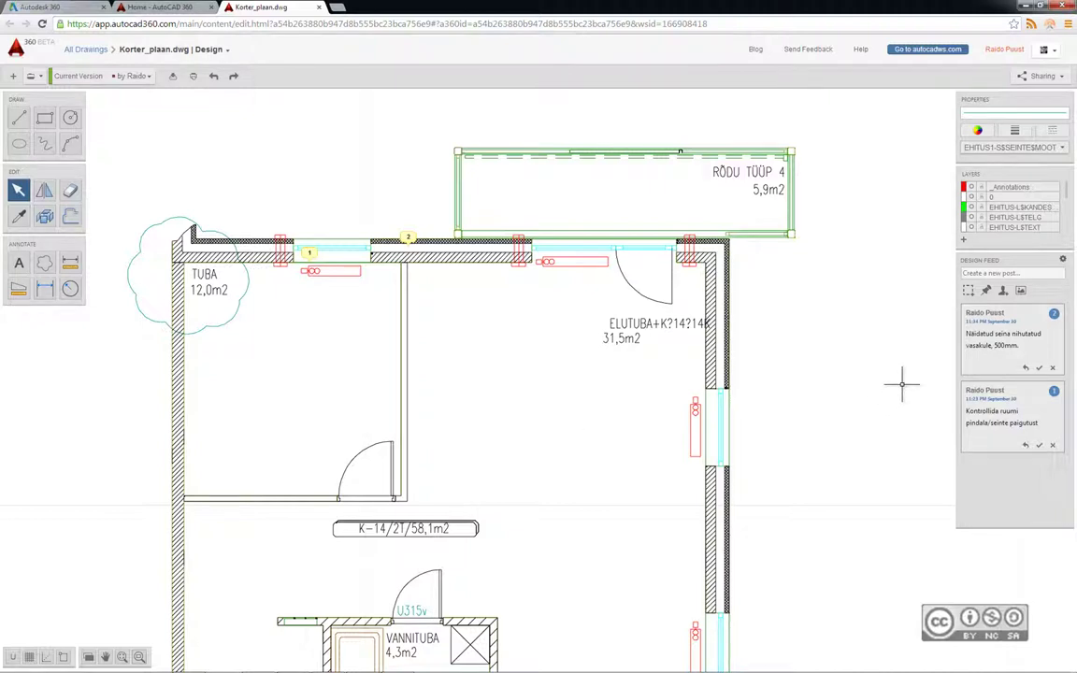
click(1015, 348)
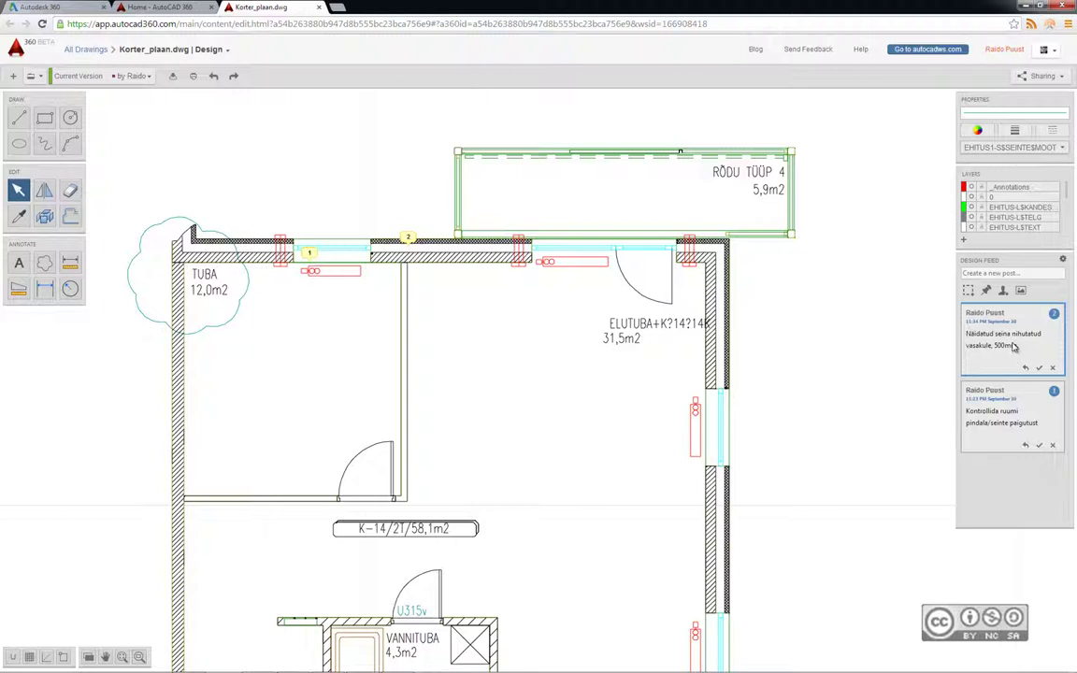